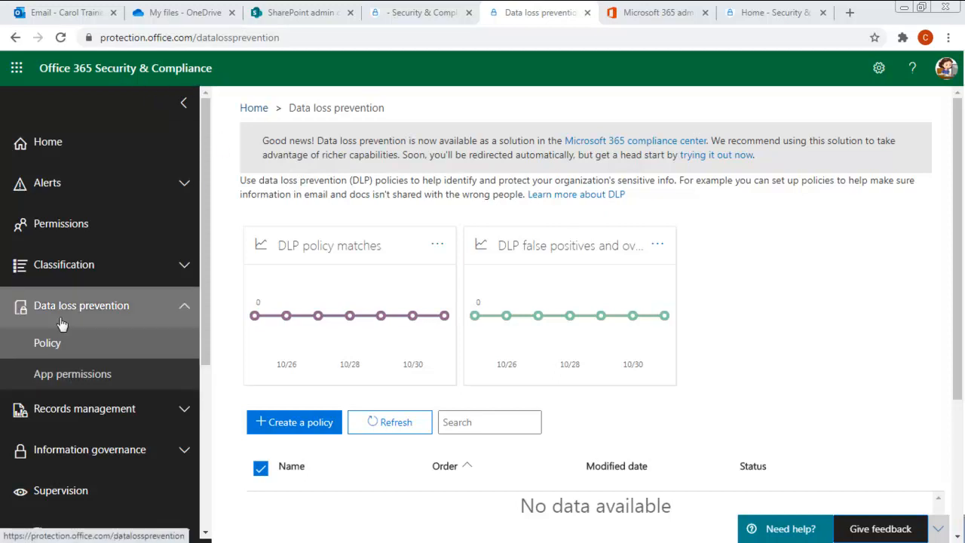
- Collapse and re-expand the Data loss prevention section in the left navigation
click(89, 307)
click(88, 307)
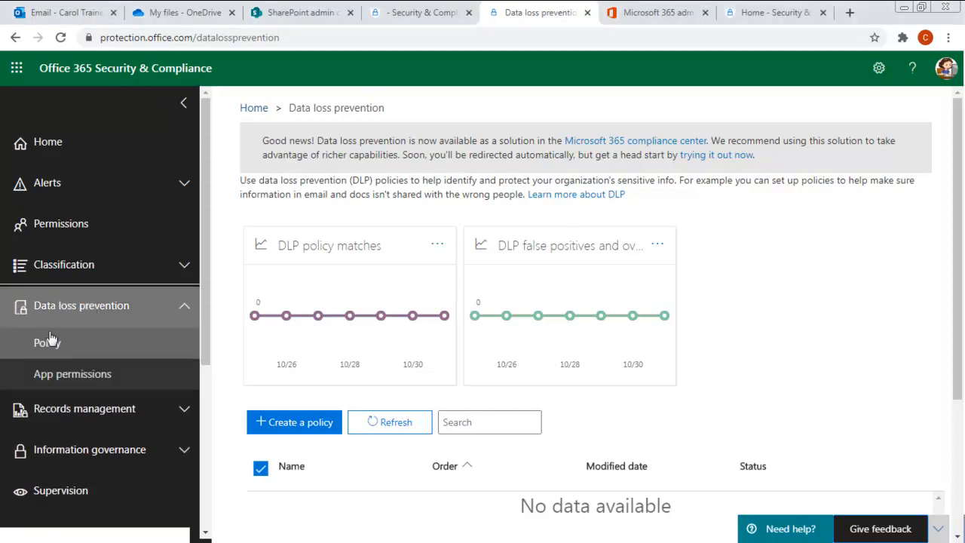
- Begin a new custom DLP policy from scratch named 'Protect Client Identity'
click(280, 423)
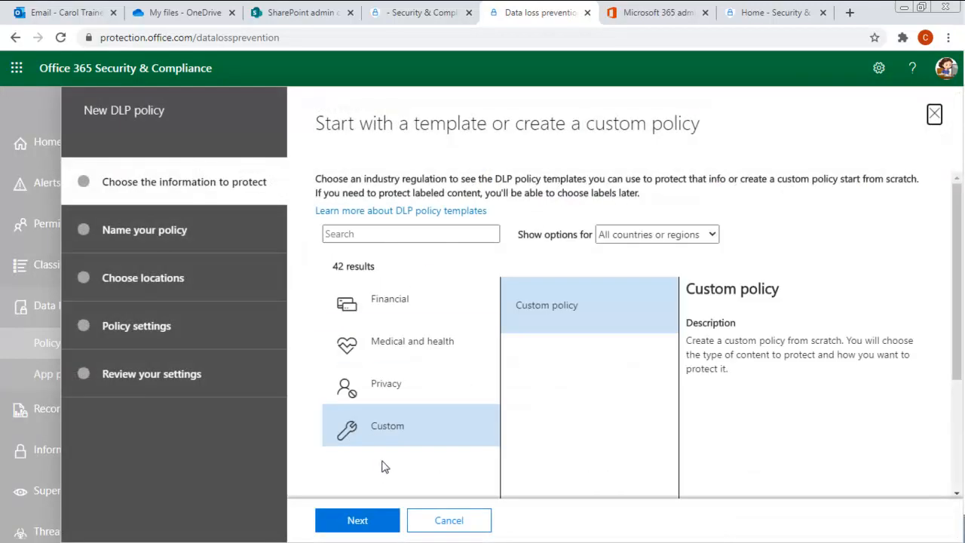
click(351, 520)
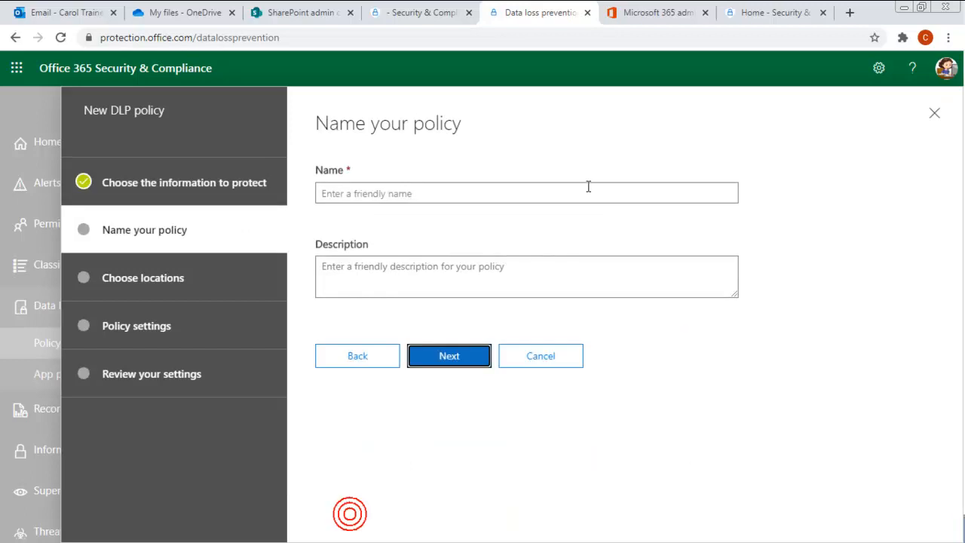
click(369, 189)
text(Pr)
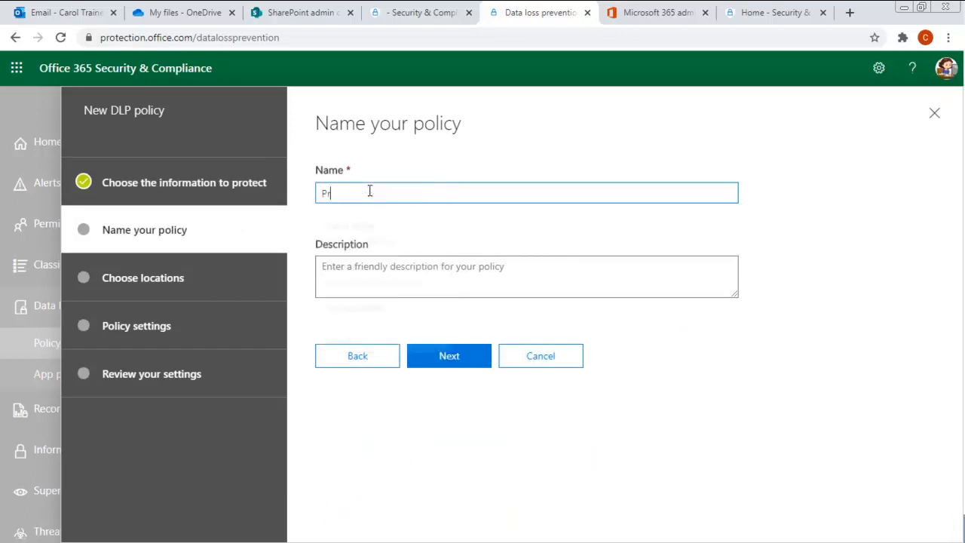
text(otect Client Ix)
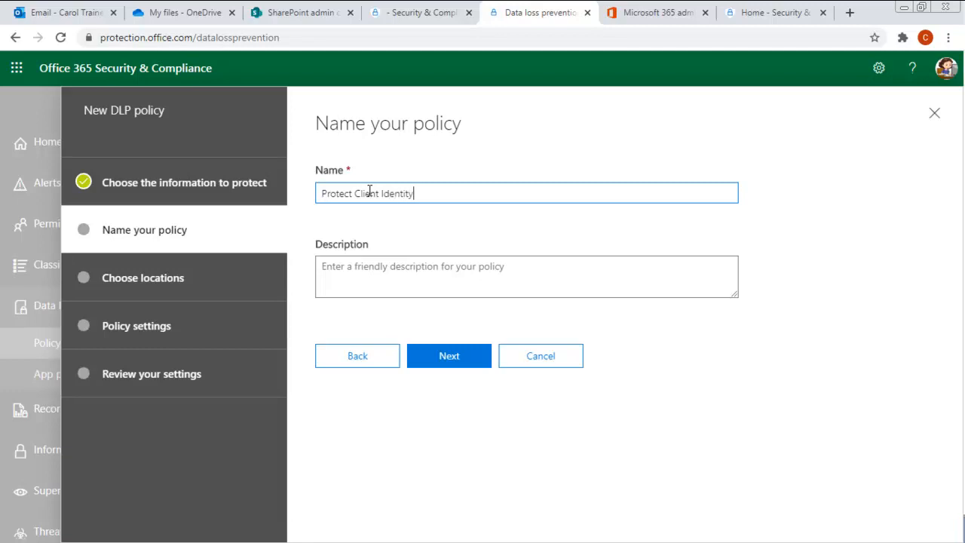
click(454, 359)
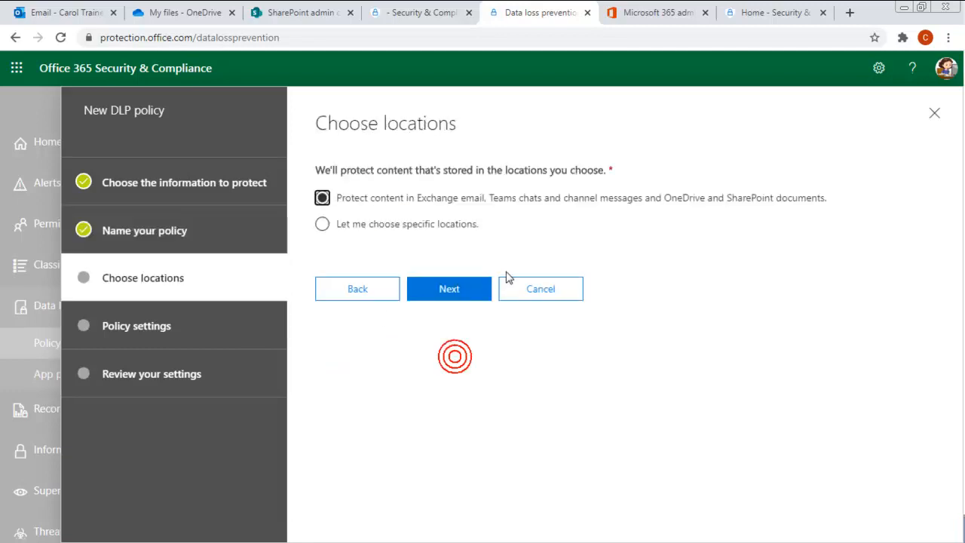
- Choose specific locations, switching off SharePoint sites, OneDrive accounts and Teams chat, keeping Exchange email
click(322, 224)
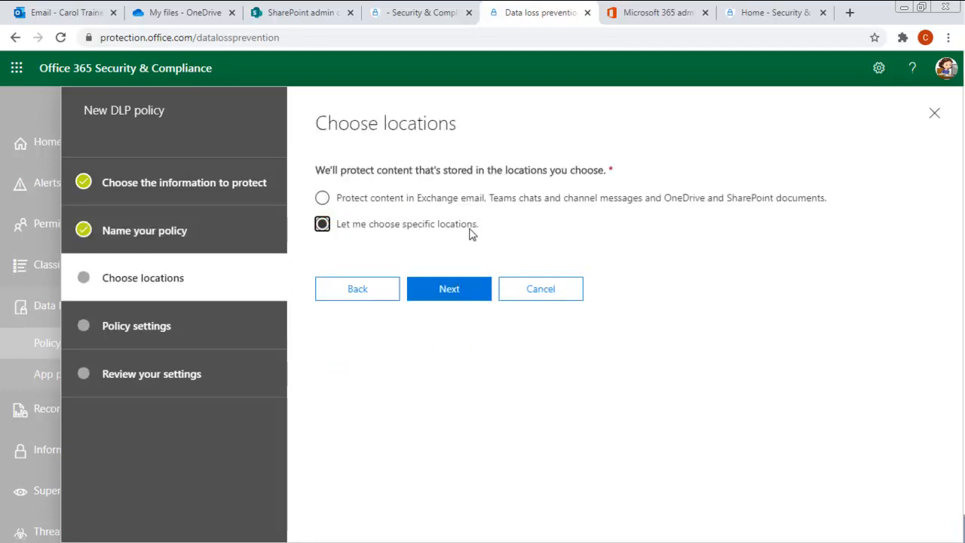
click(440, 300)
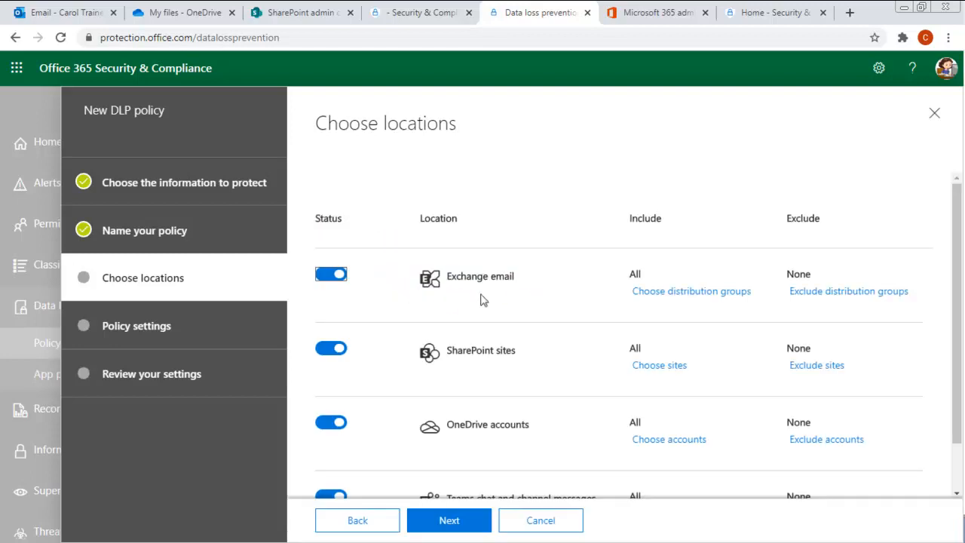
click(321, 350)
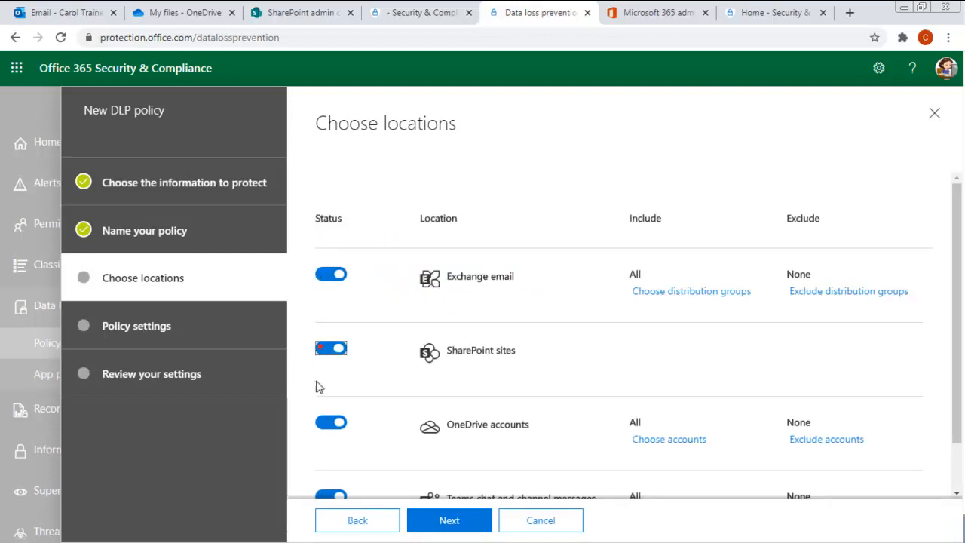
click(324, 428)
scroll(344, 425, down, 1)
click(329, 443)
click(454, 520)
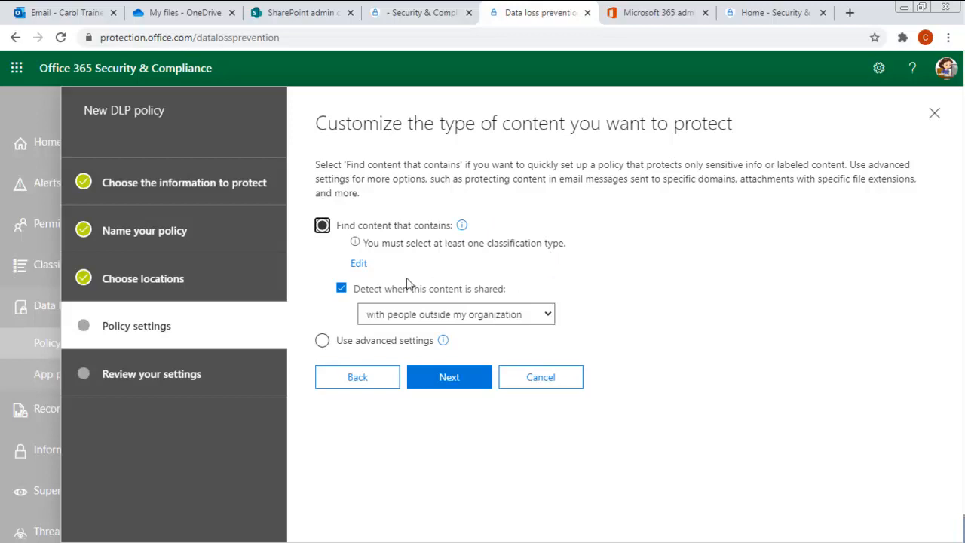
- Start adding a sensitive info types condition to the policy's protected content
click(359, 263)
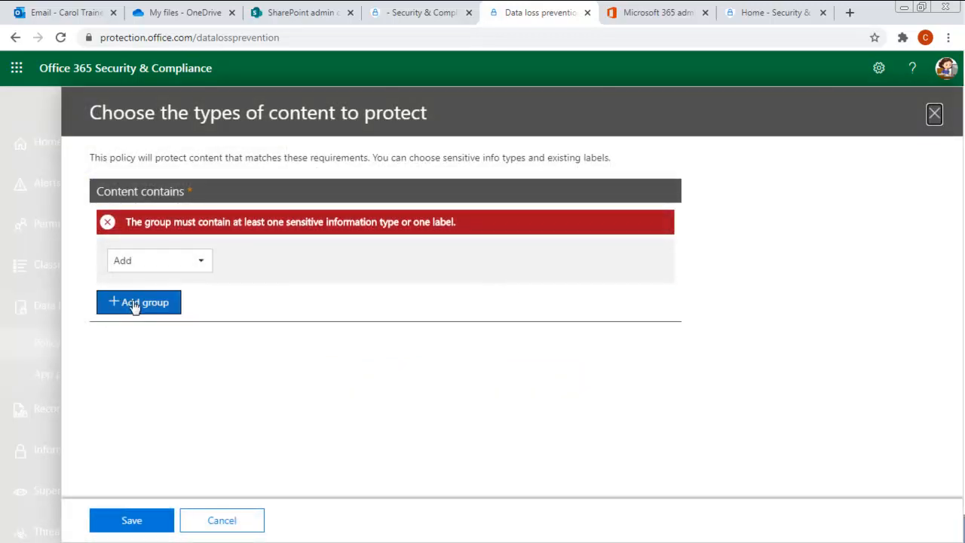
click(125, 264)
click(173, 292)
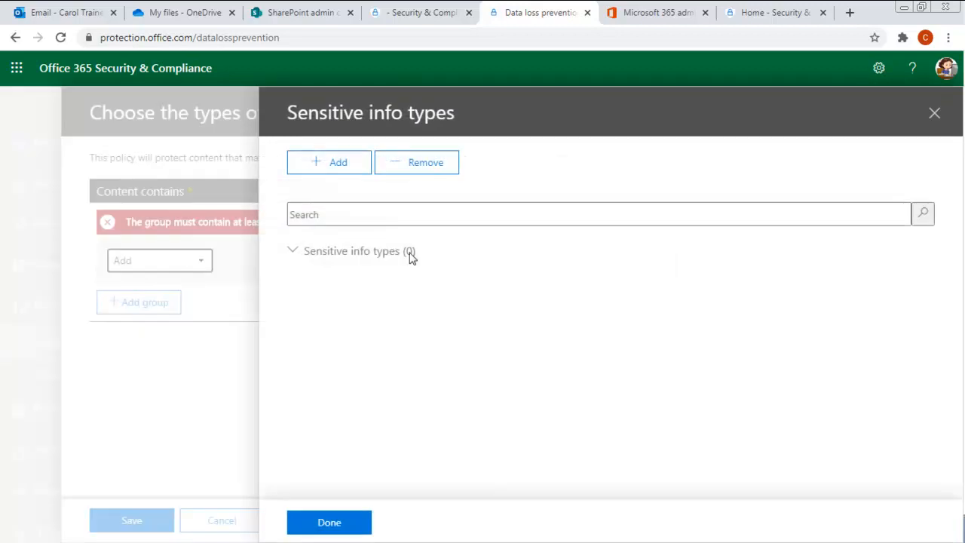
click(349, 164)
- Select the Client intake policy sensitive info type, add it, and save the content condition
scroll(407, 306, down, 5)
scroll(441, 385, down, 5)
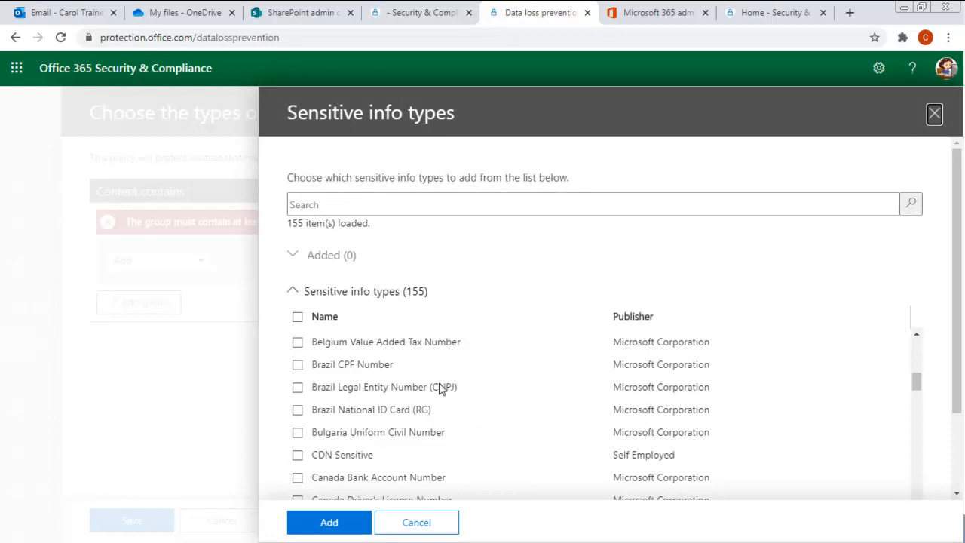
scroll(311, 485, down, 2)
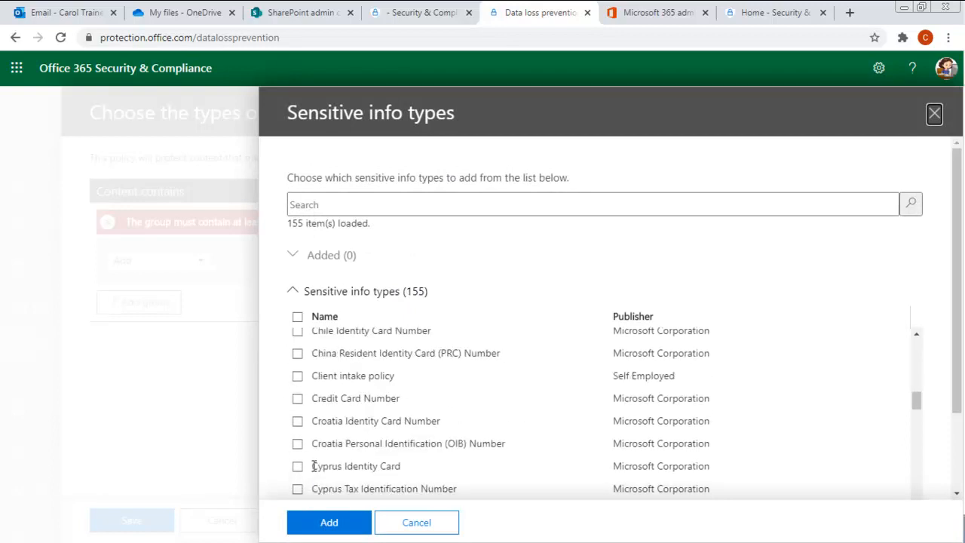
scroll(388, 431, down, 1)
scroll(388, 426, up, 1)
click(297, 376)
scroll(661, 377, down, 1)
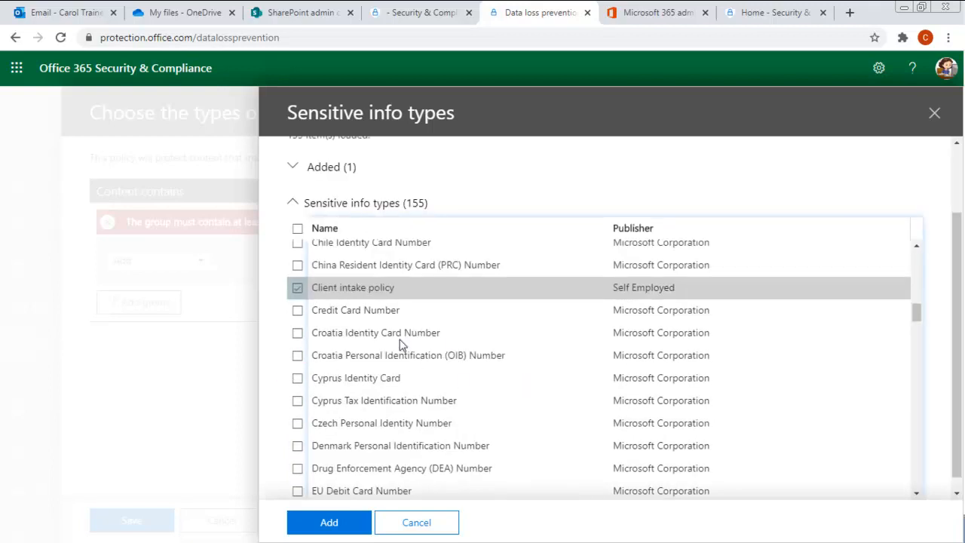
click(330, 523)
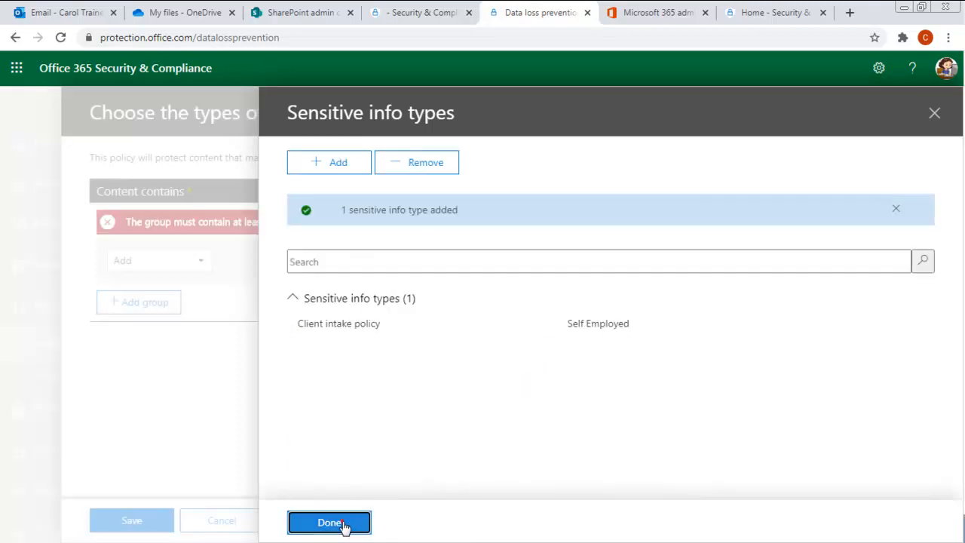
click(341, 523)
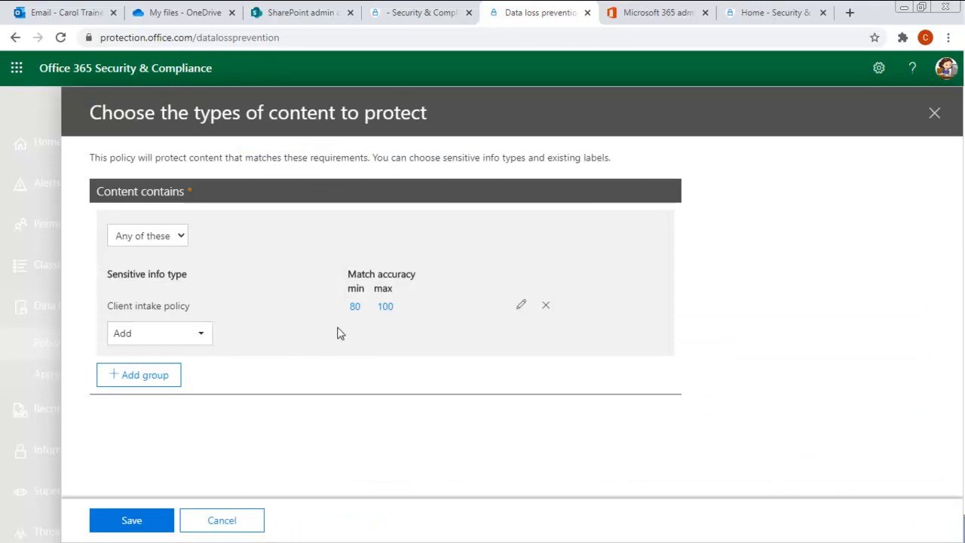
click(147, 520)
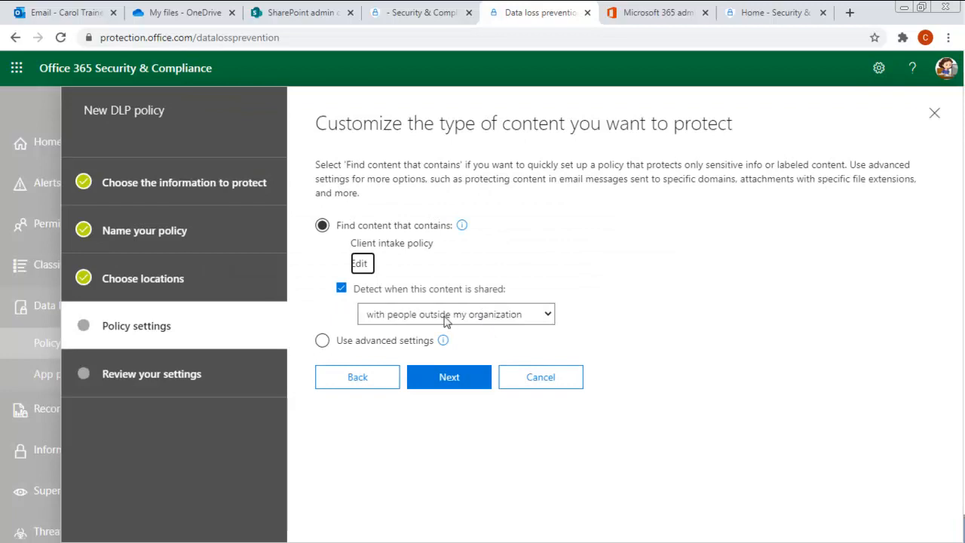
- Keep detecting content shared with people outside the organization and continue to actions
click(490, 316)
click(488, 315)
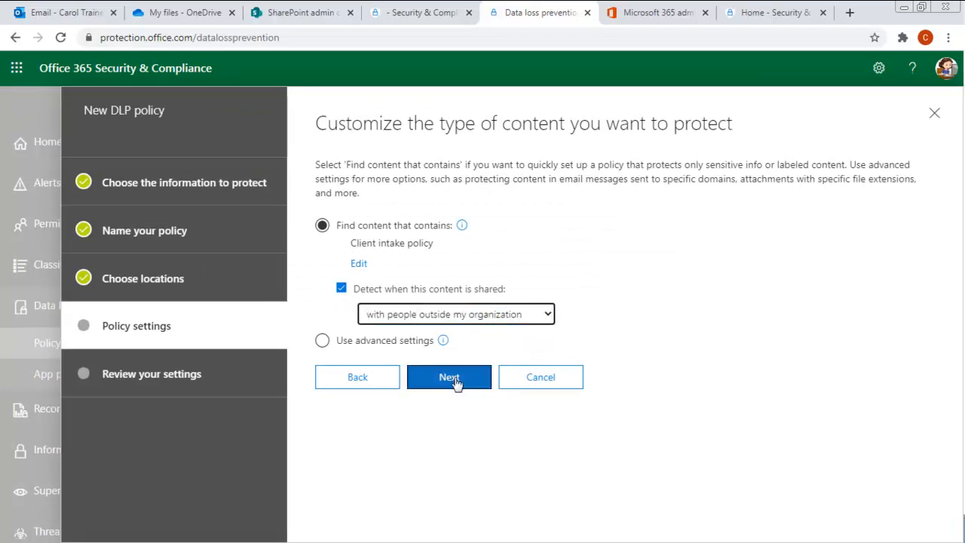
click(456, 377)
- Enable custom notification email text and write a message about sensitive client identification
click(361, 287)
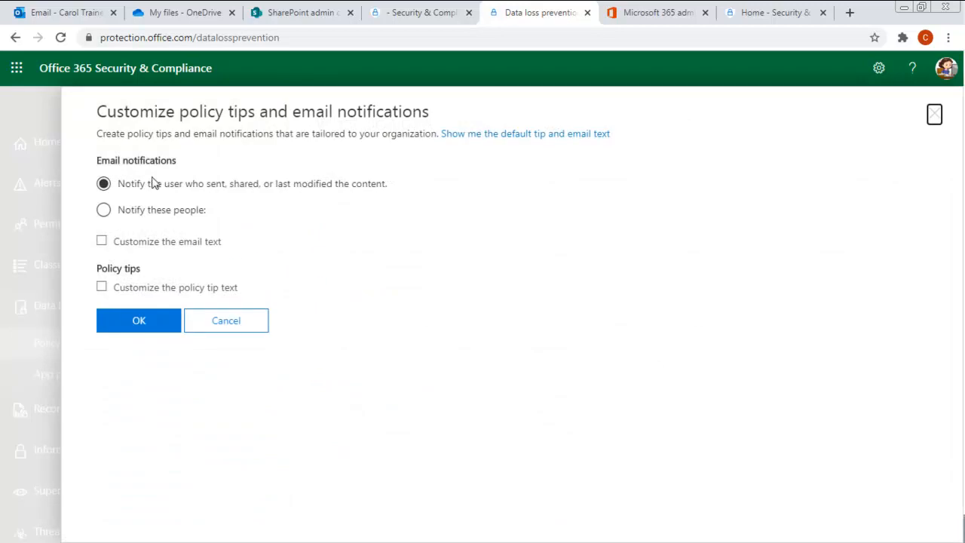
click(102, 241)
click(158, 267)
text(This dem)
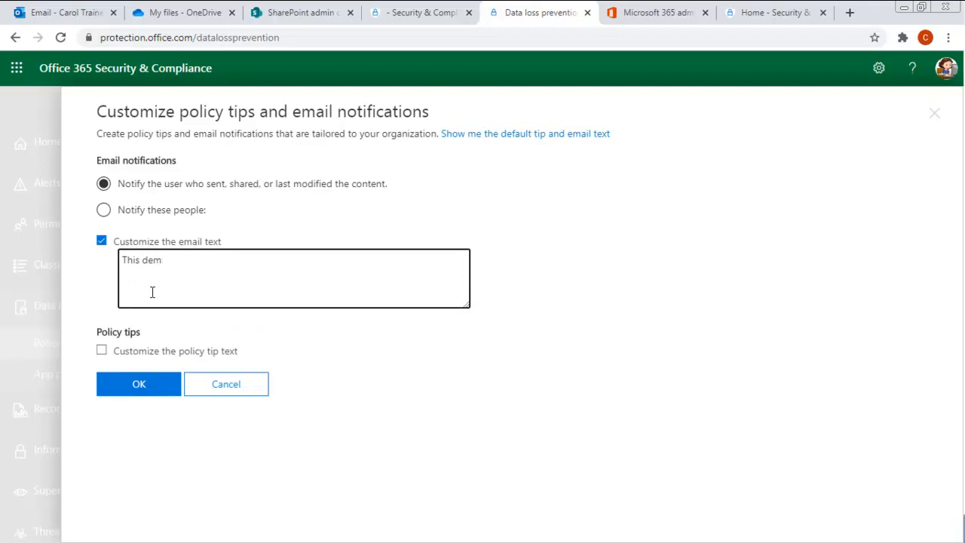
text(email contains sensitive client identification.)
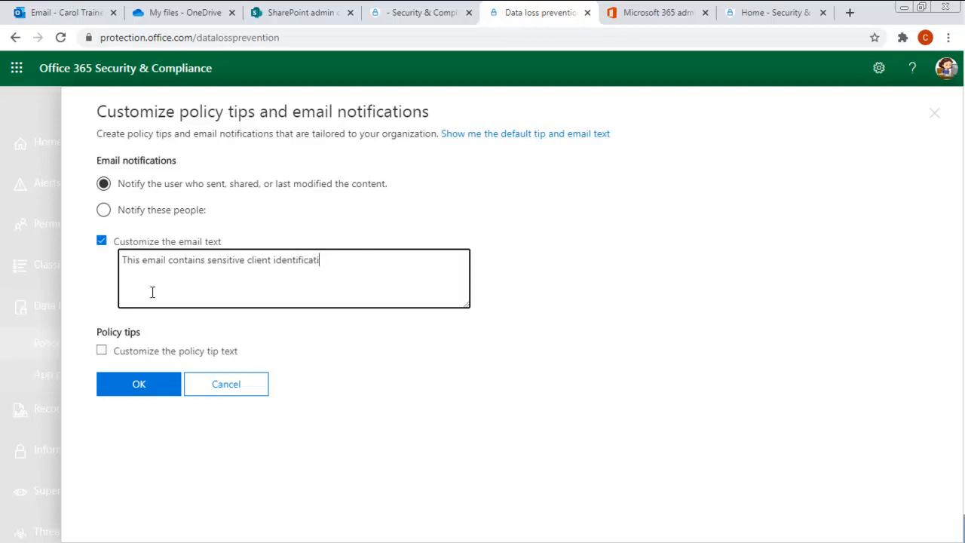
- Set the custom policy tip 'Only send intake numbers to trusted receivers' and confirm both texts
click(101, 350)
click(190, 386)
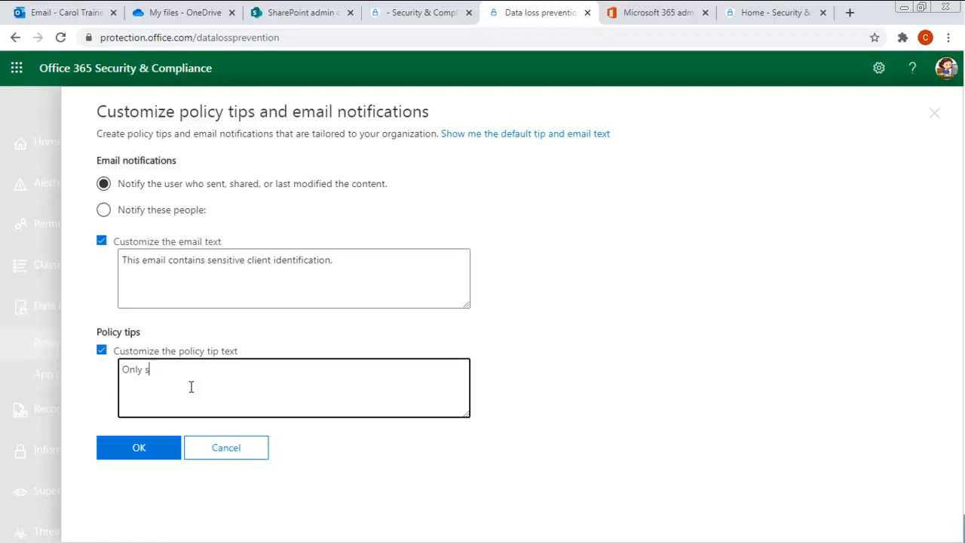
text(Only send intake numbers to trusted receivers)
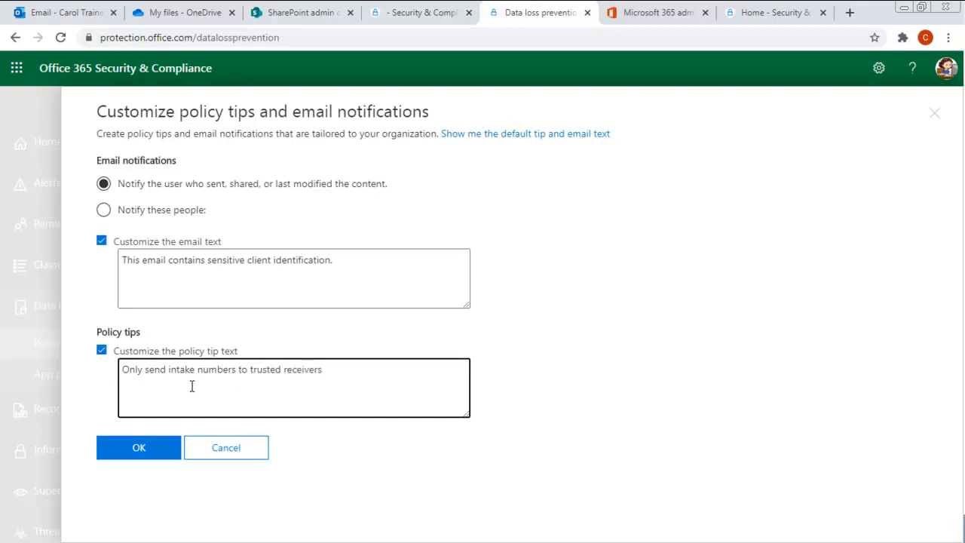
click(137, 450)
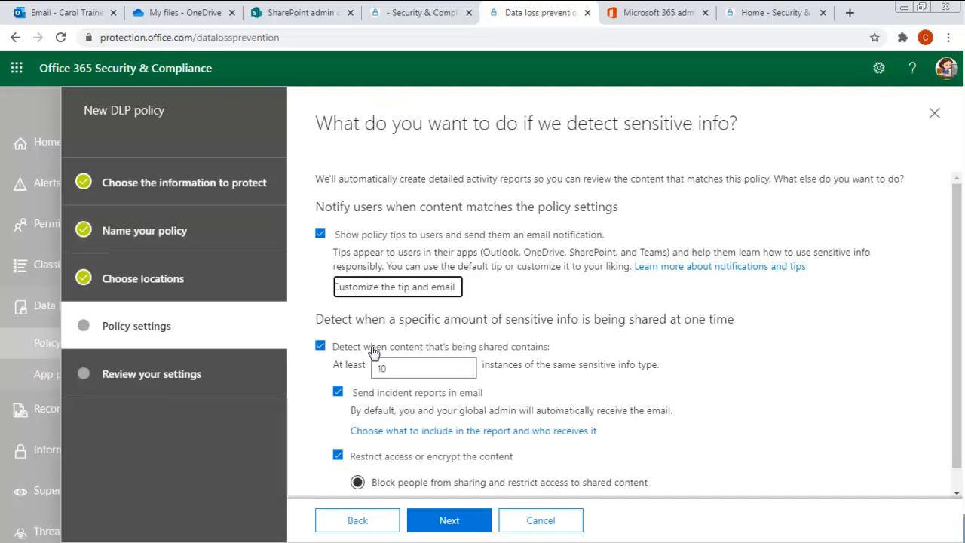
- Encrypt matching email messages using the Confidential protection setting
scroll(544, 392, down, 1)
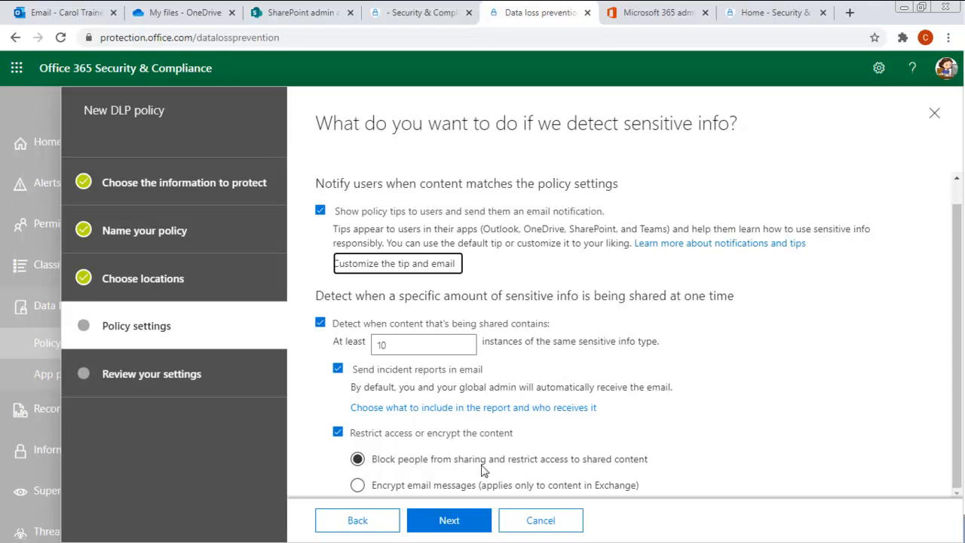
click(357, 484)
click(442, 522)
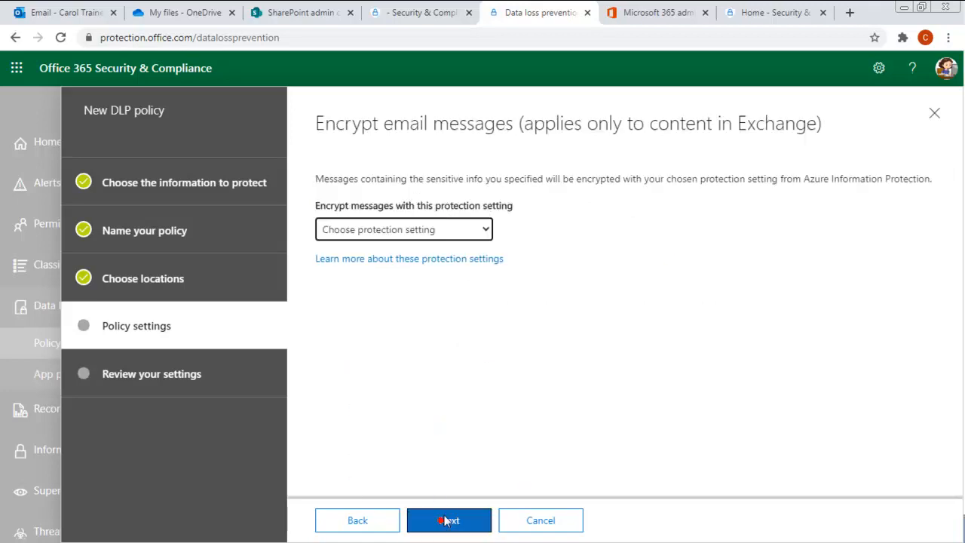
click(379, 216)
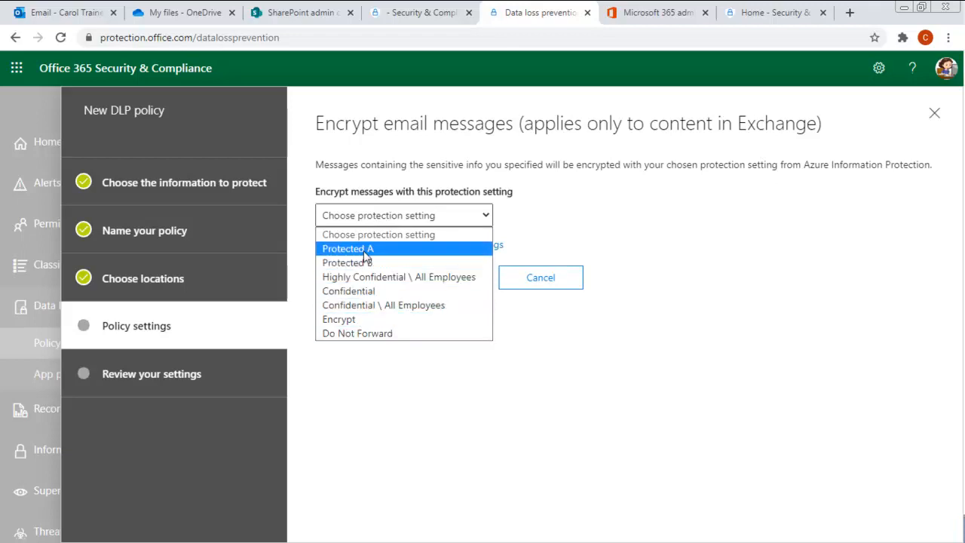
click(349, 291)
- Select 'Yes, turn it on right away' and proceed to Review your settings
click(448, 278)
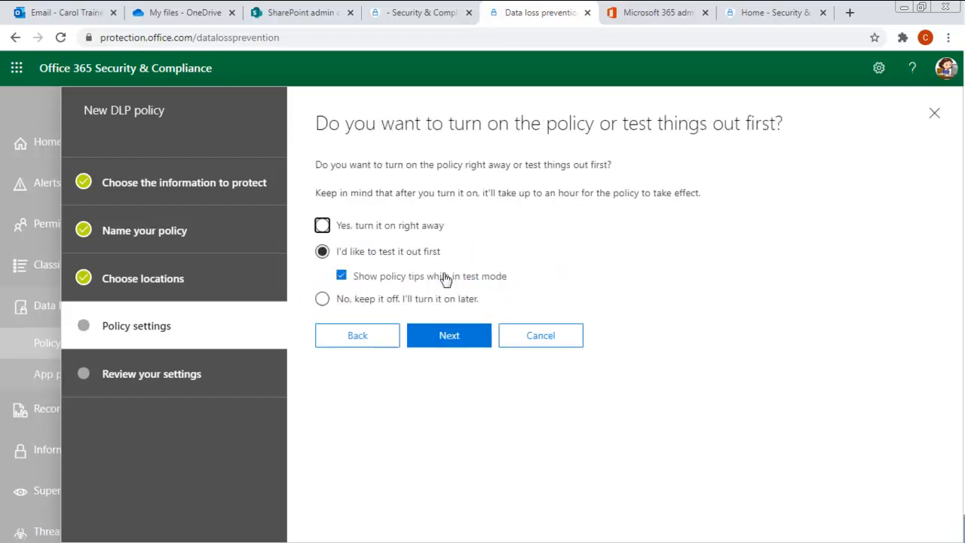
click(323, 227)
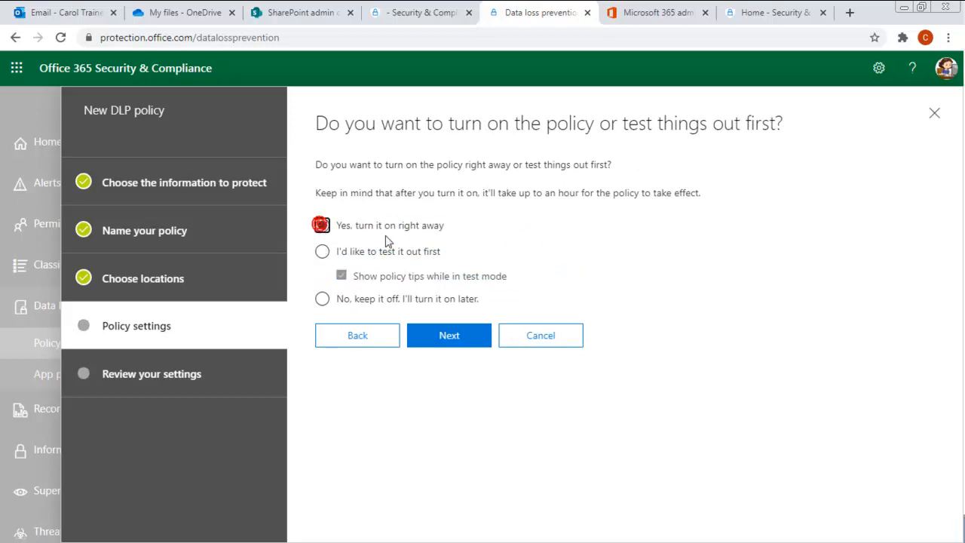
click(448, 341)
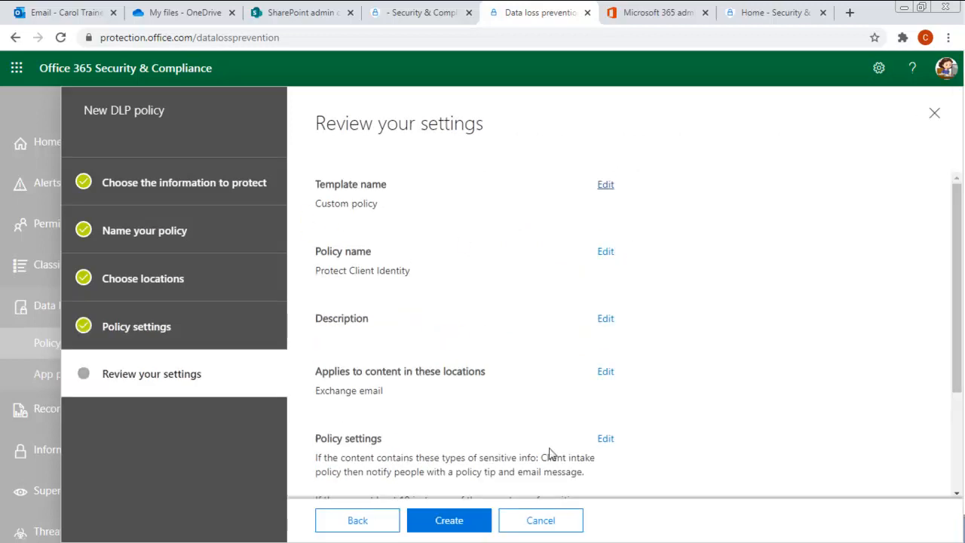
- Create the policy and check the list shows Protect Client Identity with status On
click(454, 523)
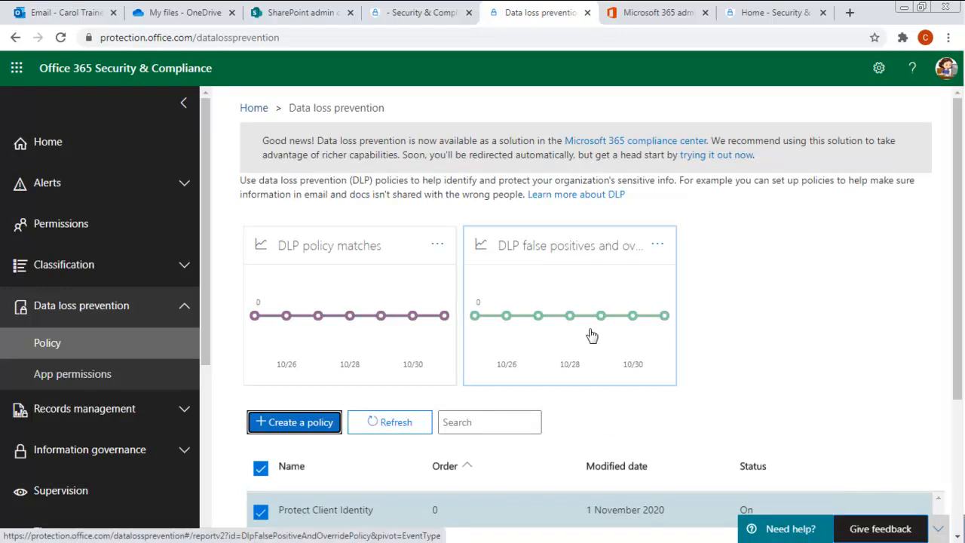
scroll(472, 411, down, 3)
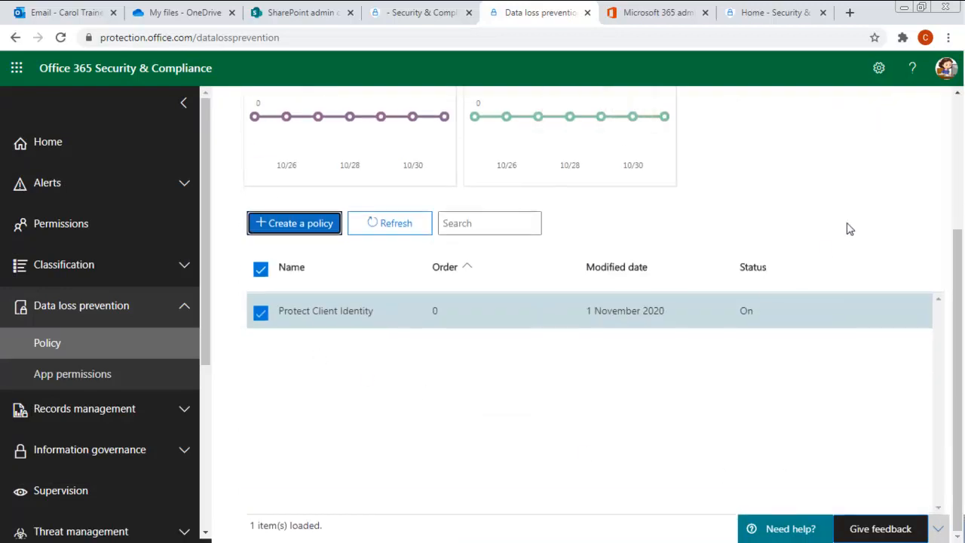
scroll(846, 233, up, 3)
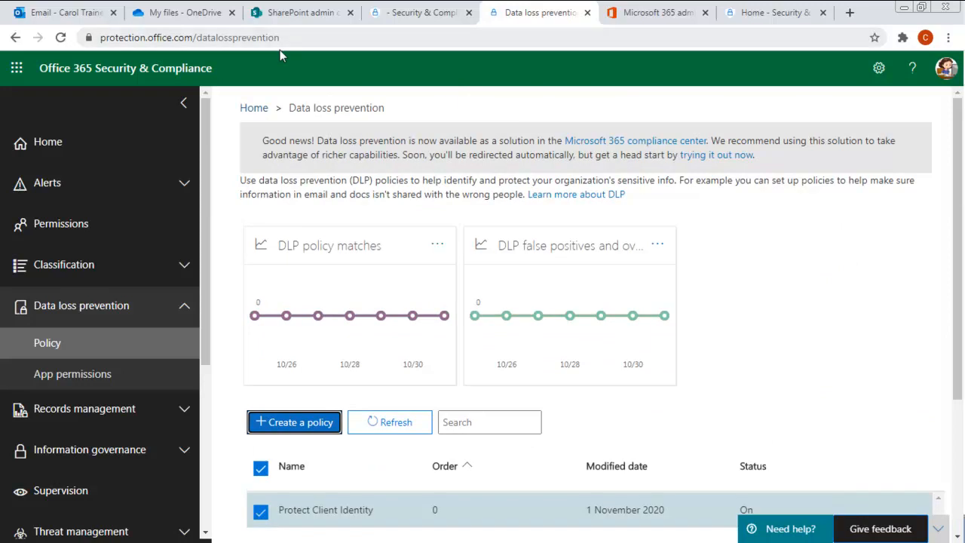
- In Outlook, start a new message to the test recipient with subject 'Best Numbers'
click(67, 12)
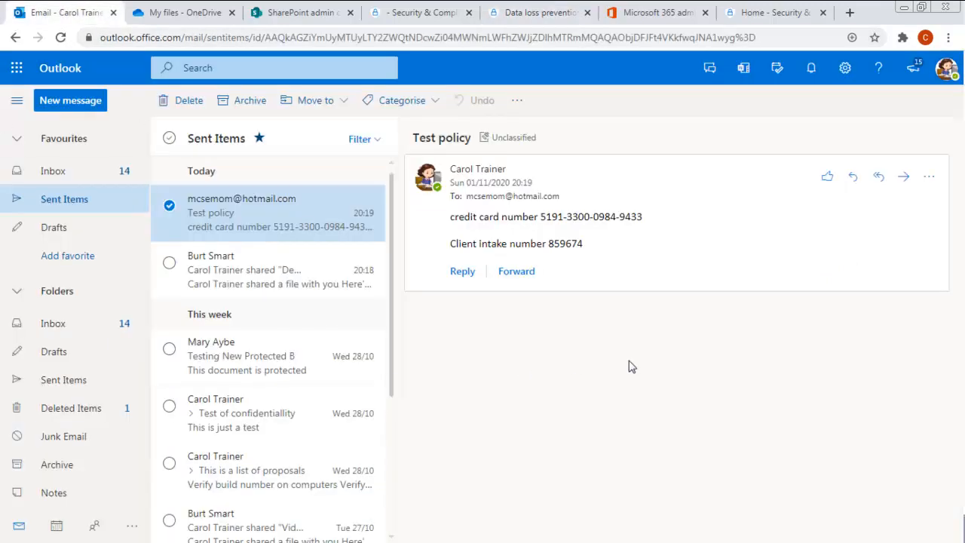
click(68, 103)
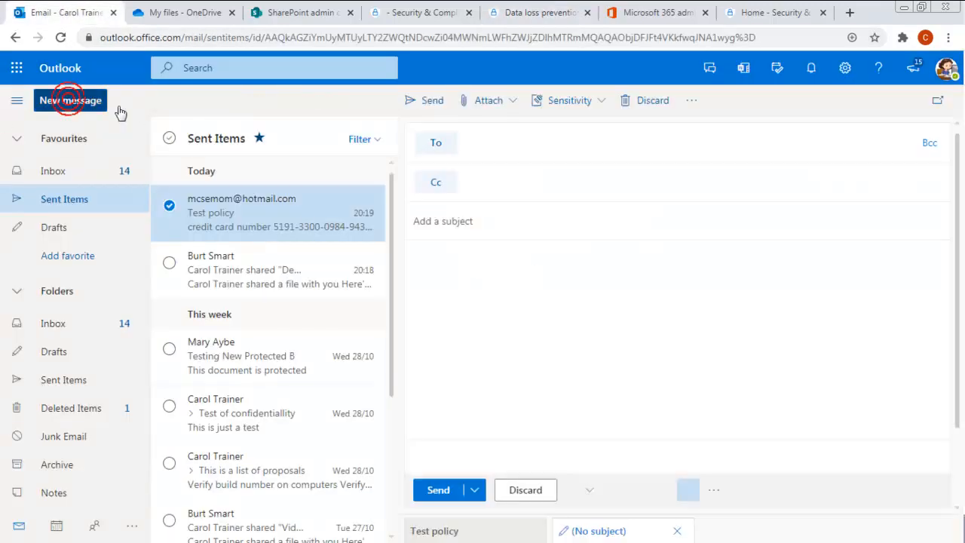
click(498, 141)
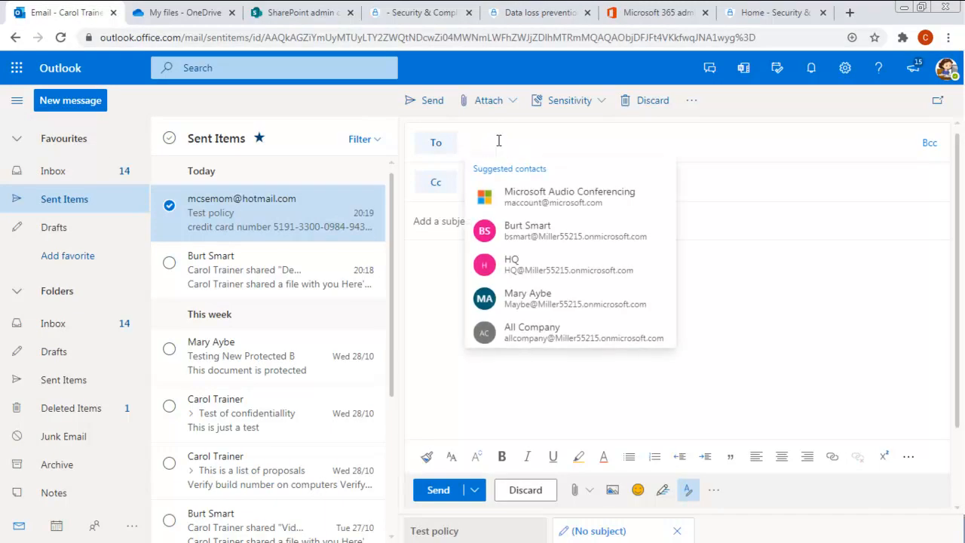
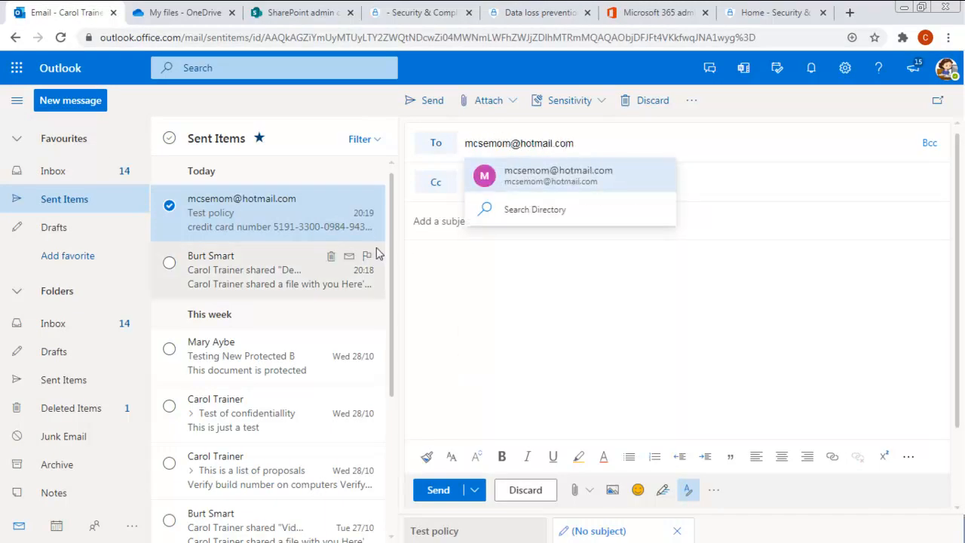
click(427, 224)
text(Best Numb)
- Write the body 'Client Intake number 555666' plus a follow-up line about the client
click(447, 258)
text(Clien)
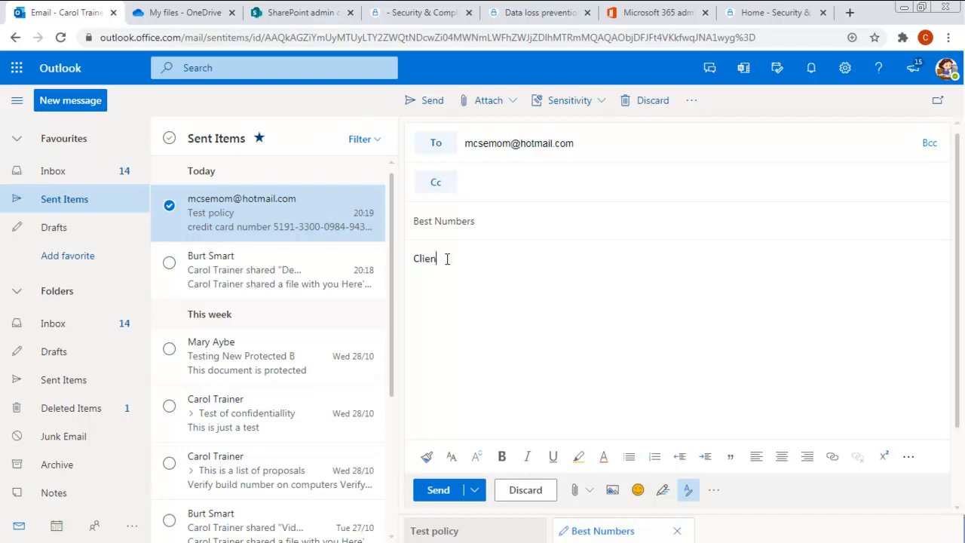
text(t Intake mnumber 555666)
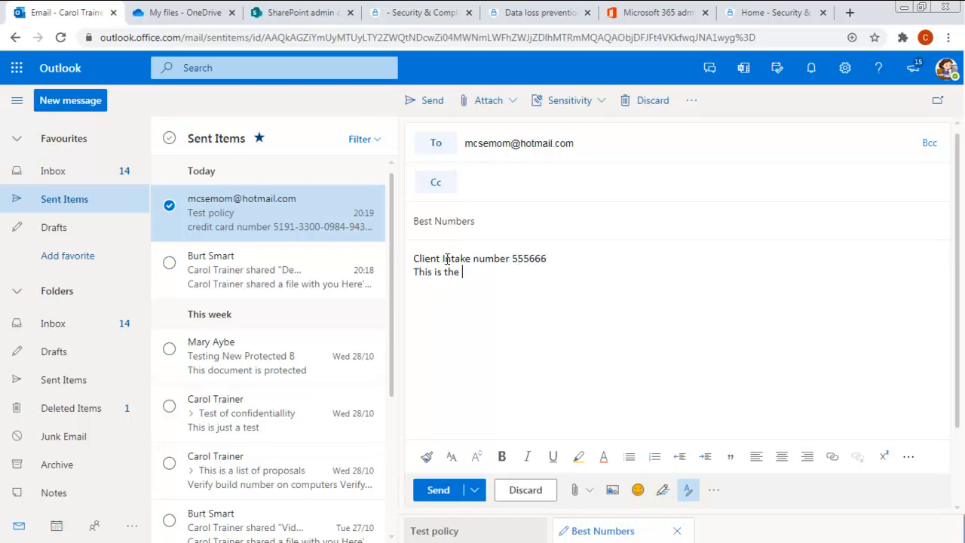
text(referring to!)
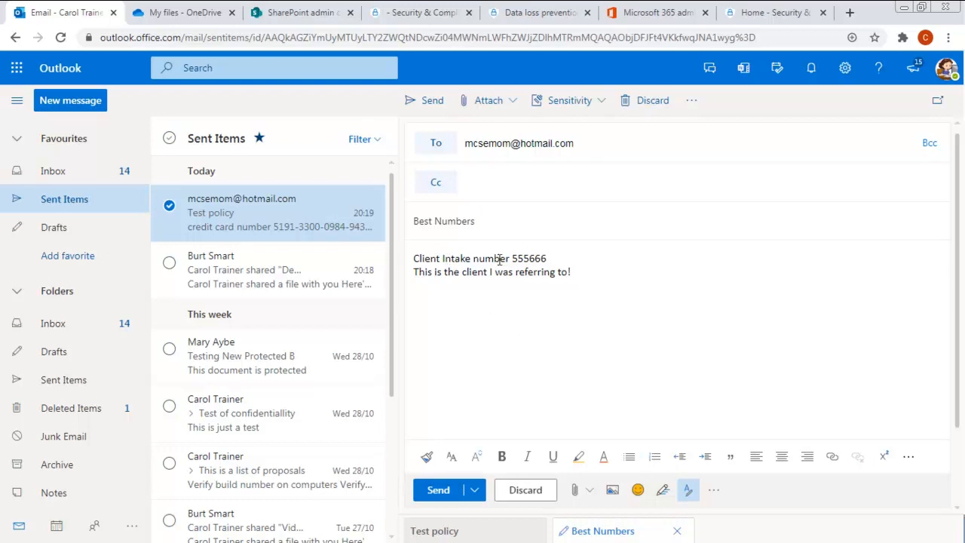
drag(548, 258, 394, 261)
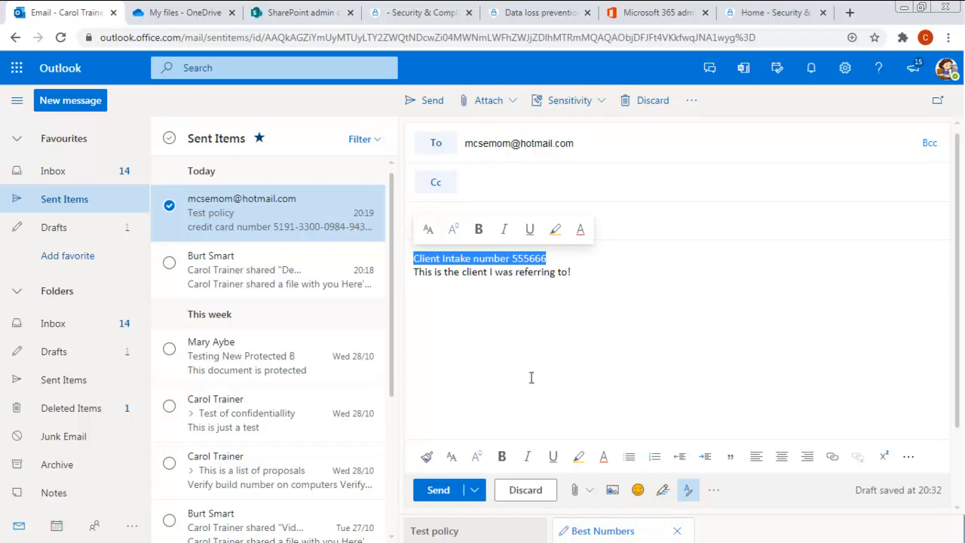
click(516, 271)
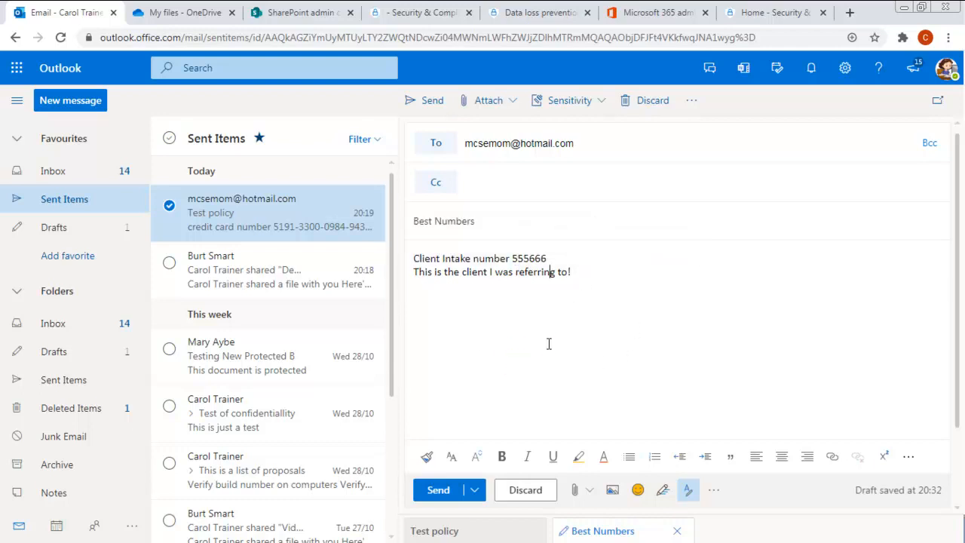
- Apply the Confidential label with reason 'Previous label was incorrect', then send the Best Numbers email
click(571, 101)
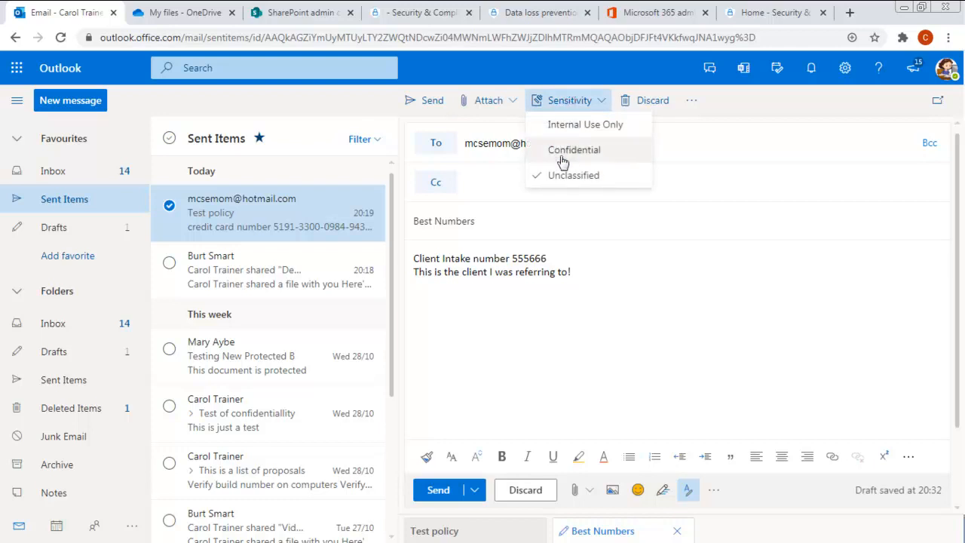
click(572, 150)
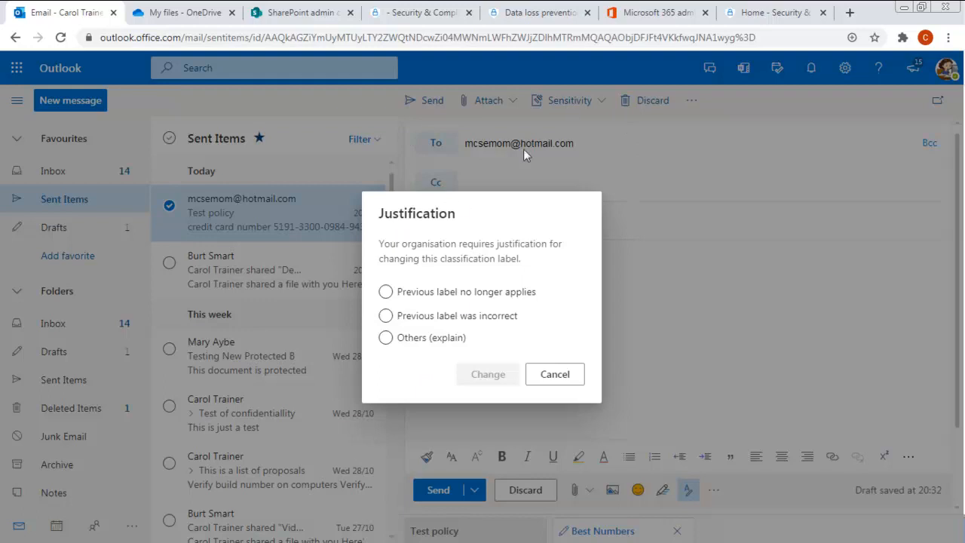
click(580, 374)
click(558, 104)
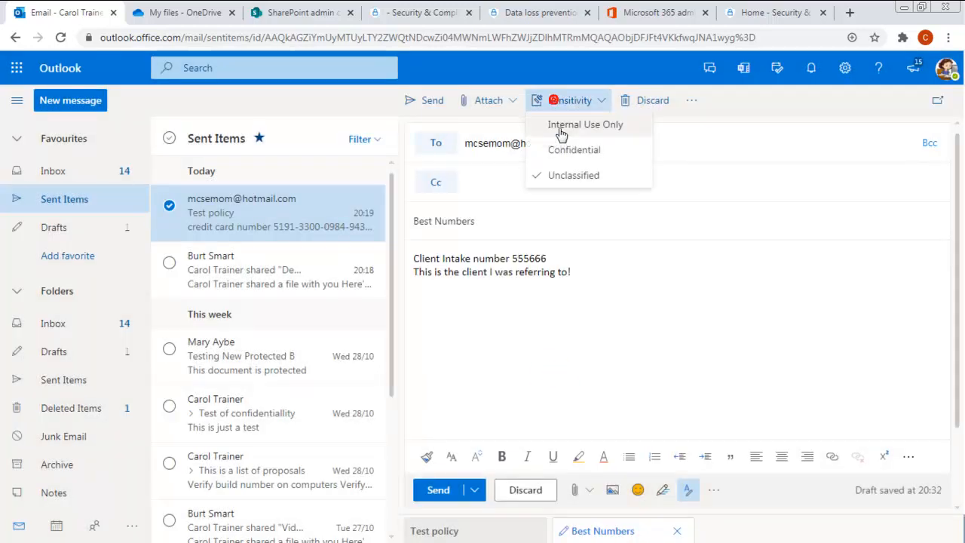
click(581, 150)
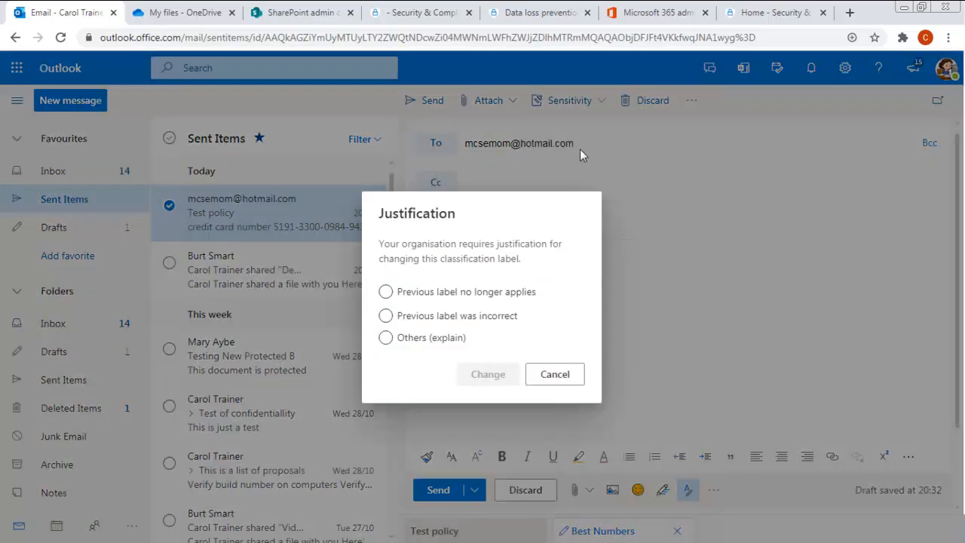
click(386, 317)
click(488, 377)
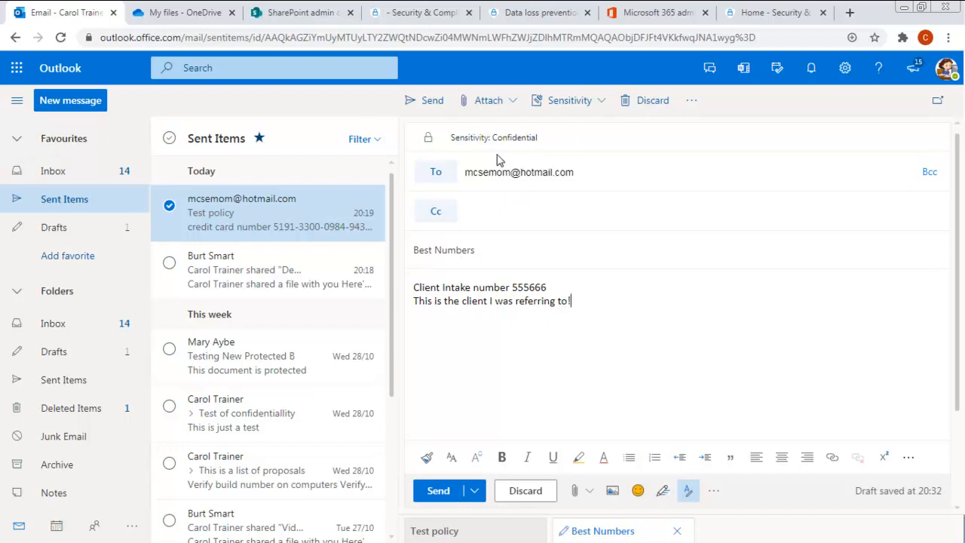
click(425, 100)
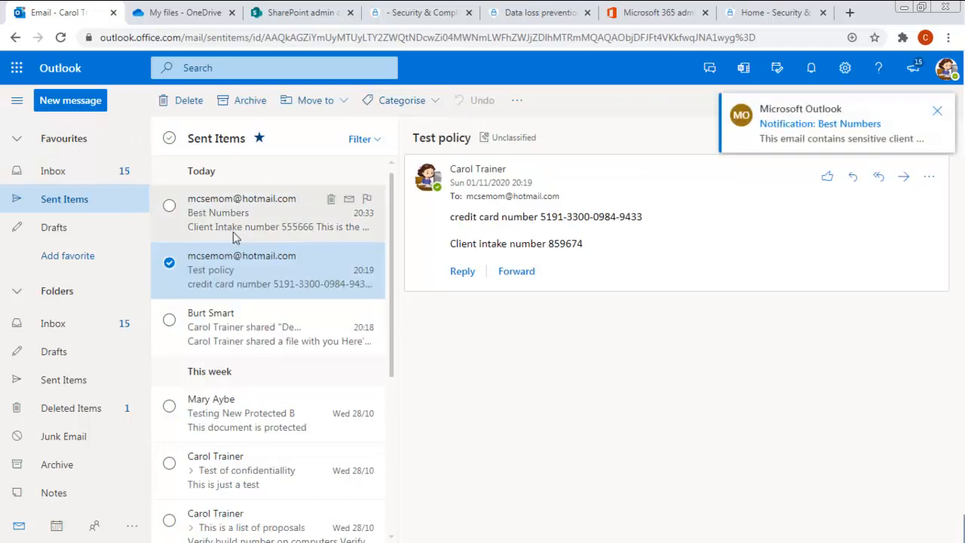
- Display the sent Confidential Best Numbers message, then switch to the recipient's Outlook.com window
click(213, 228)
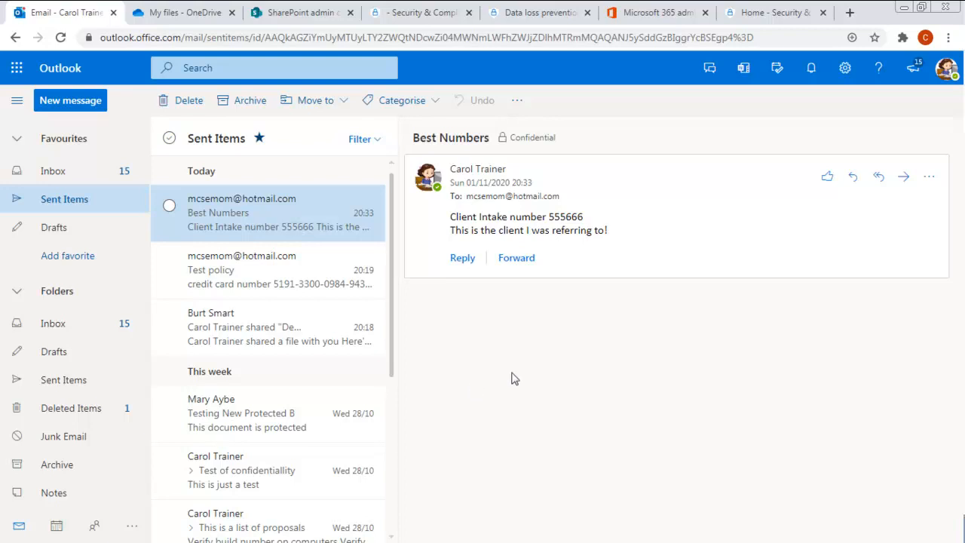
key(alt+Tab)
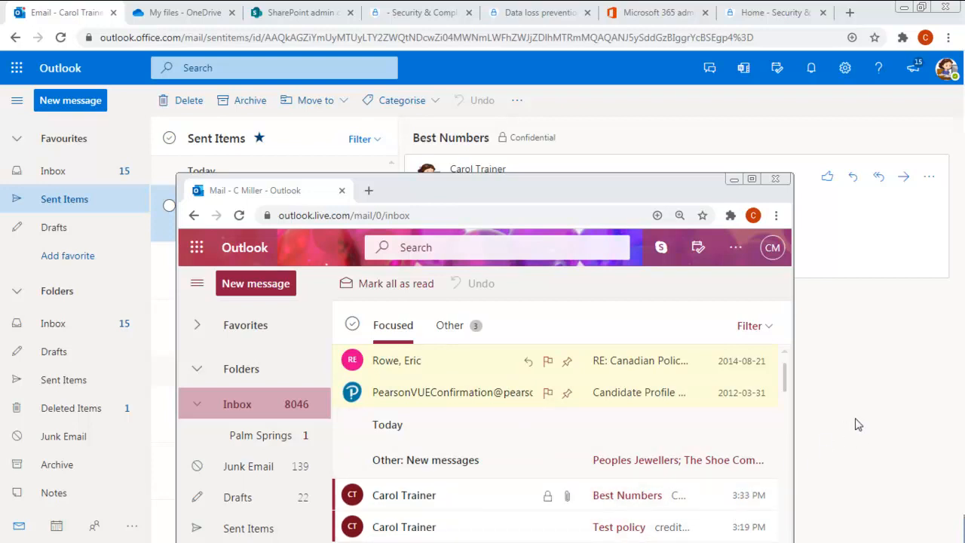
- Open the received encrypted Best Numbers email and choose 'Read the message' to load it
click(406, 498)
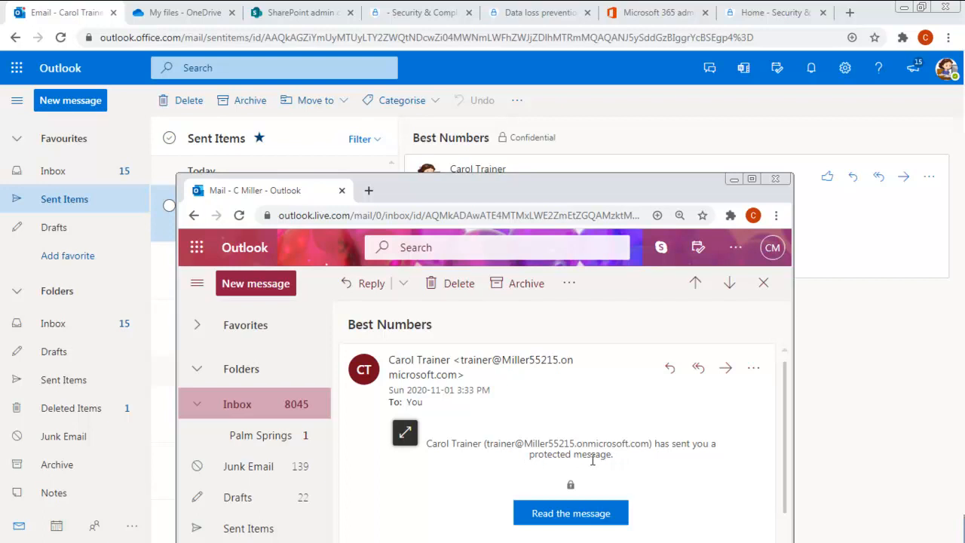
drag(525, 185, 512, 166)
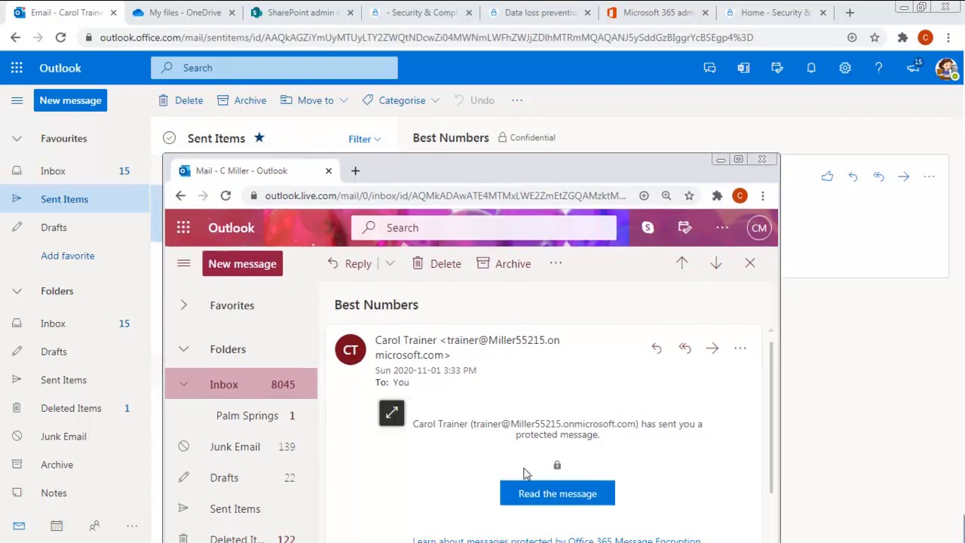
scroll(608, 501, down, 2)
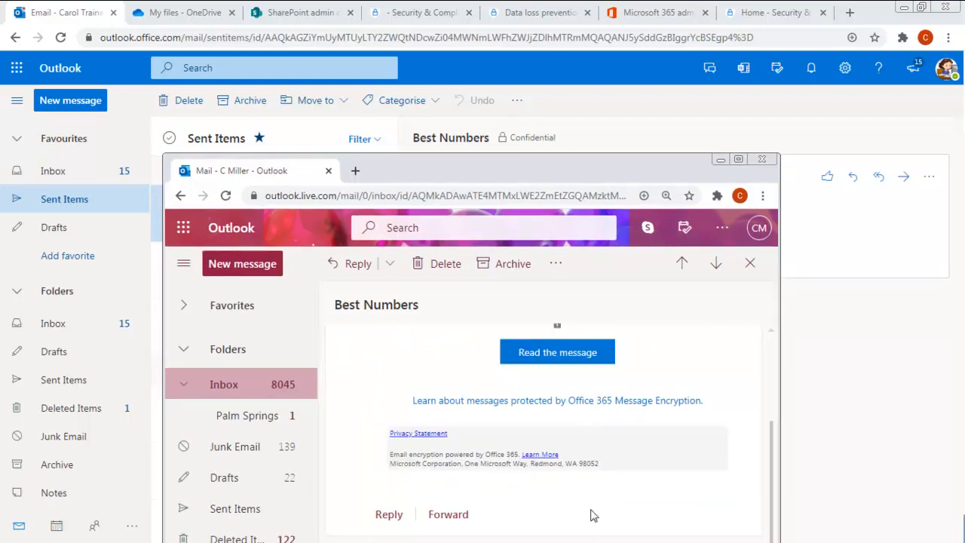
scroll(614, 413, up, 3)
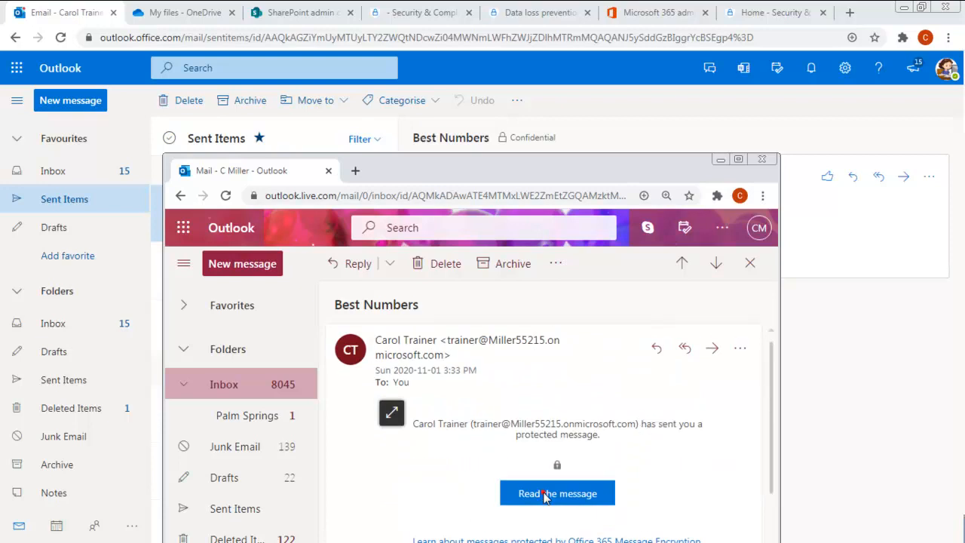
click(545, 495)
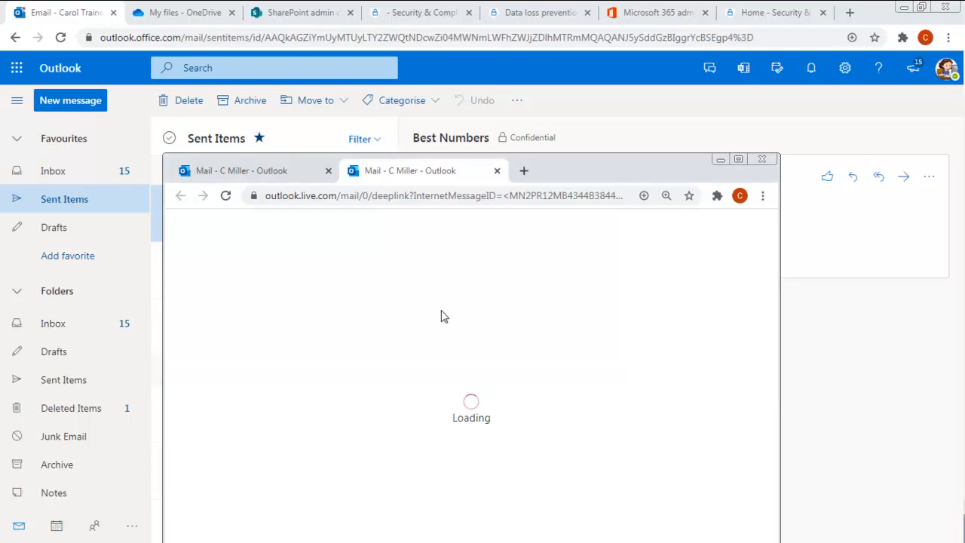
drag(584, 156, 569, 133)
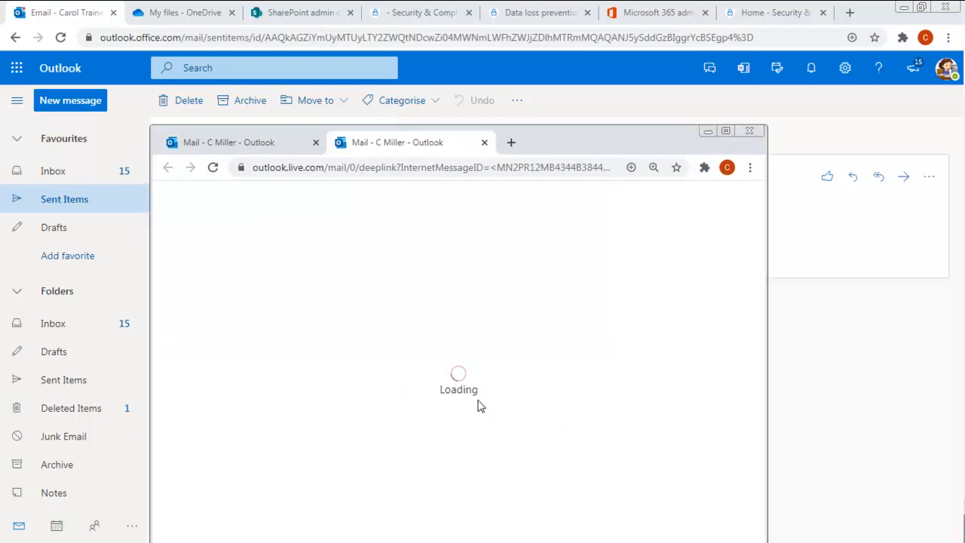